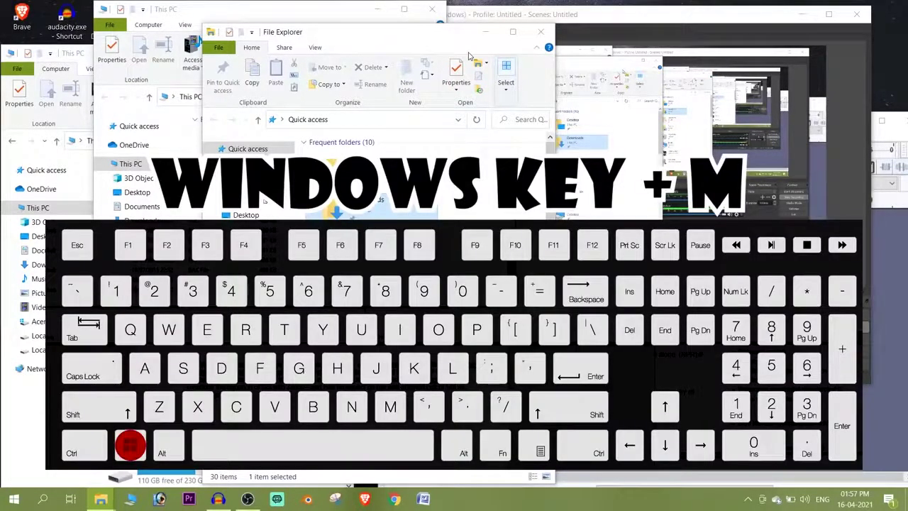
Minimize all open windows to reveal the desktop
{"action": "key", "text": "super+m"}
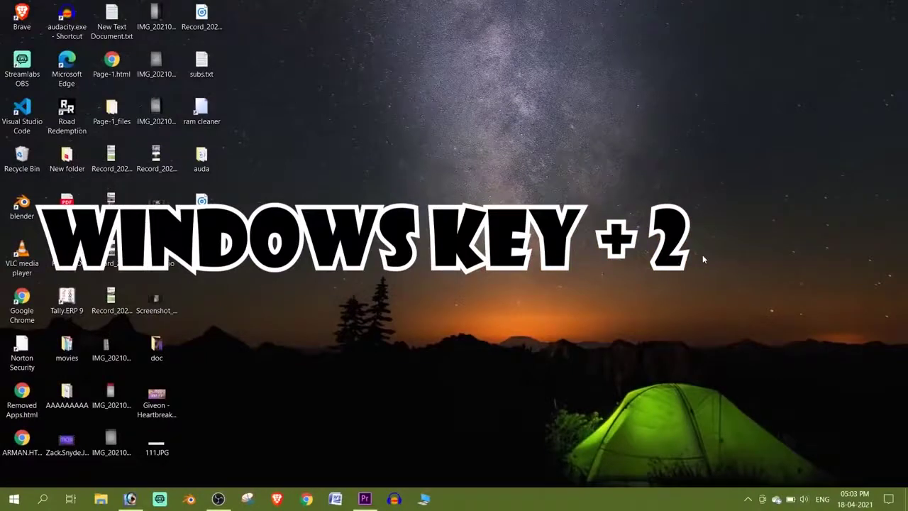
Show and hide Photoshop, the second taskbar app, and call up the fifth taskbar app
{"action": "key", "text": "super+2"}
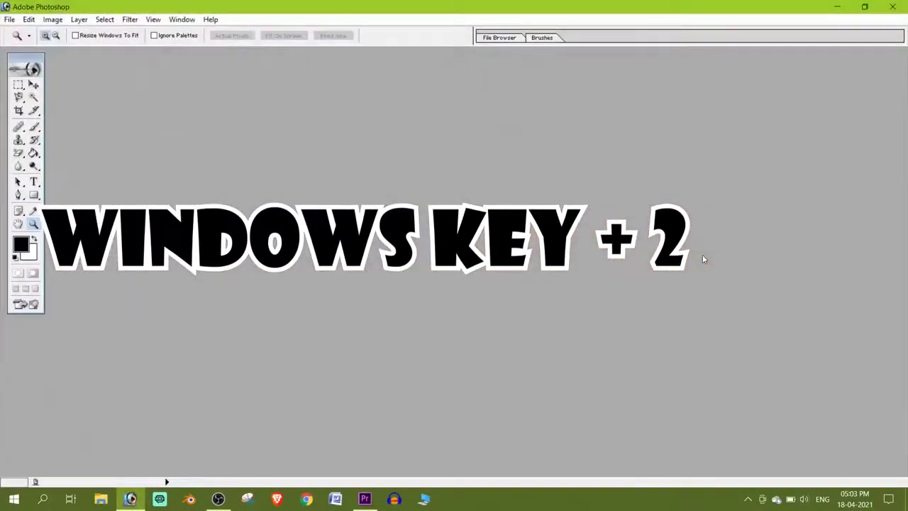
{"action": "key", "text": "super+2"}
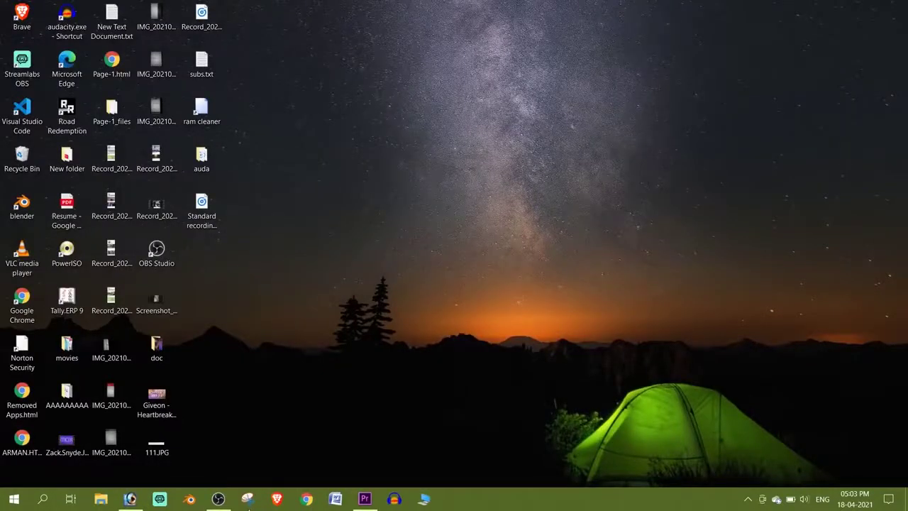
{"action": "key", "text": "super+5"}
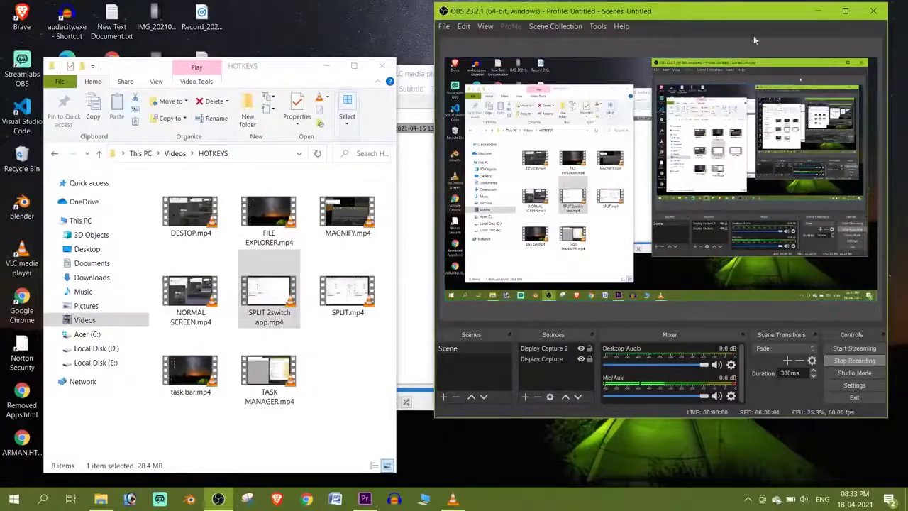
Minimize OBS and place the HOTKEYS folder window on the right half of the screen with VLC media player on the left half
{"action": "left_click", "coordinate": [820, 11]}
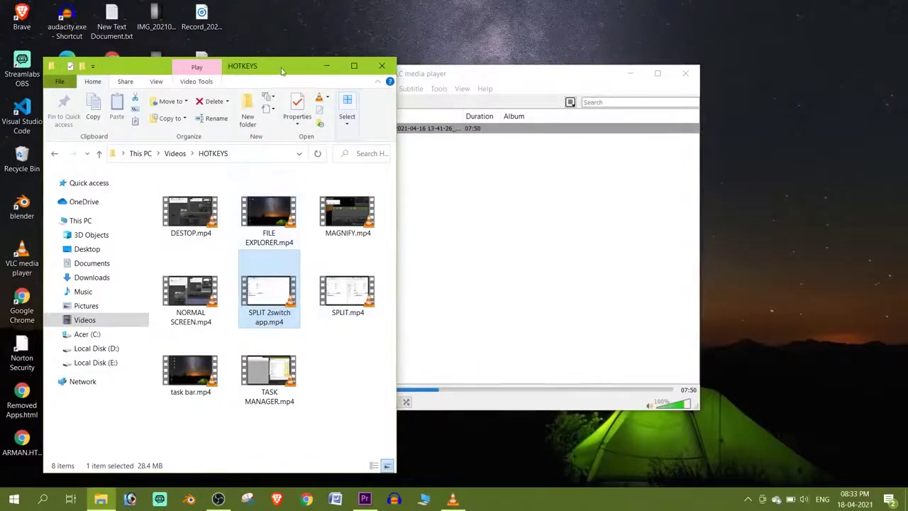
{"action": "left_click_drag", "start_coordinate": [270, 66], "coordinate": [906, 95]}
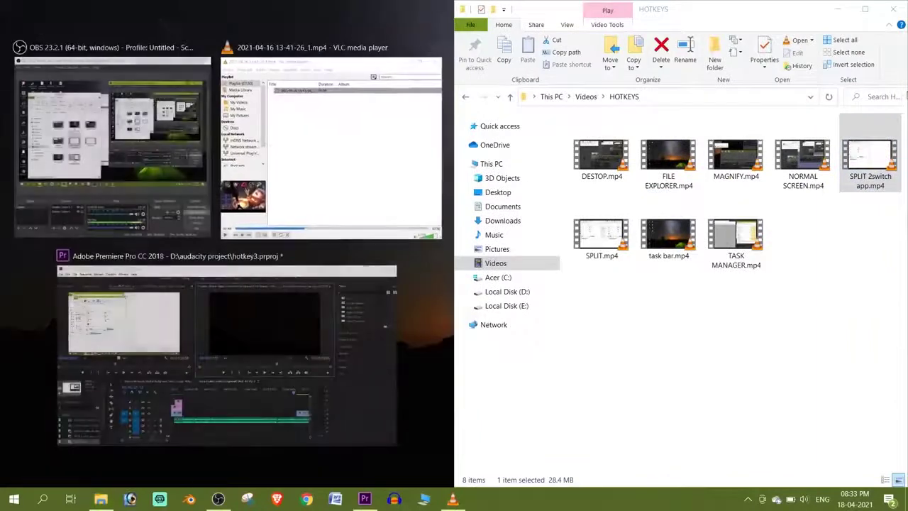
{"action": "left_click", "coordinate": [365, 144]}
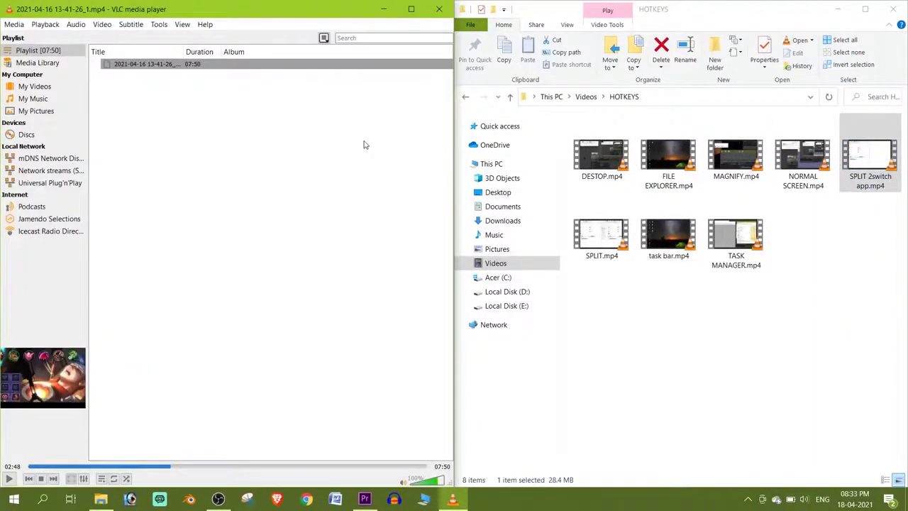
Minimize VLC media player and detach the HOTKEYS folder window from its half of the screen
{"action": "left_click", "coordinate": [383, 9]}
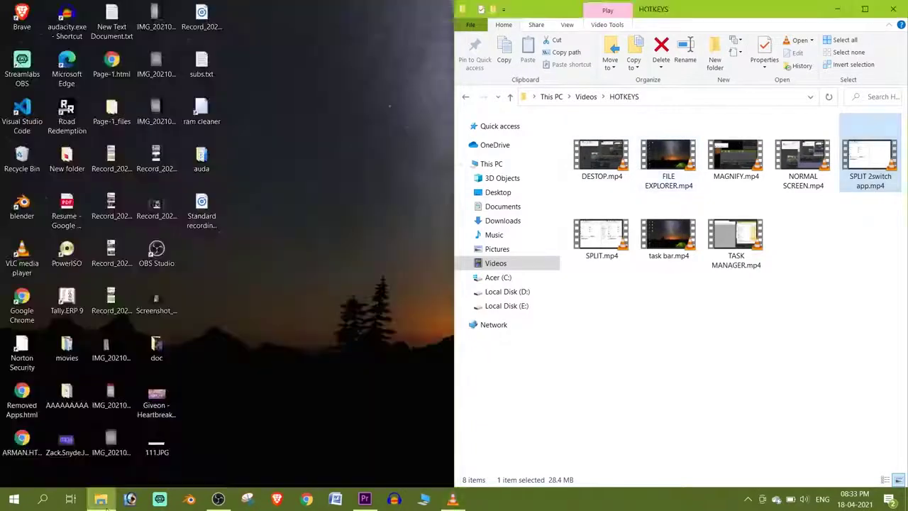
{"action": "left_click_drag", "start_coordinate": [701, 16], "coordinate": [574, 55]}
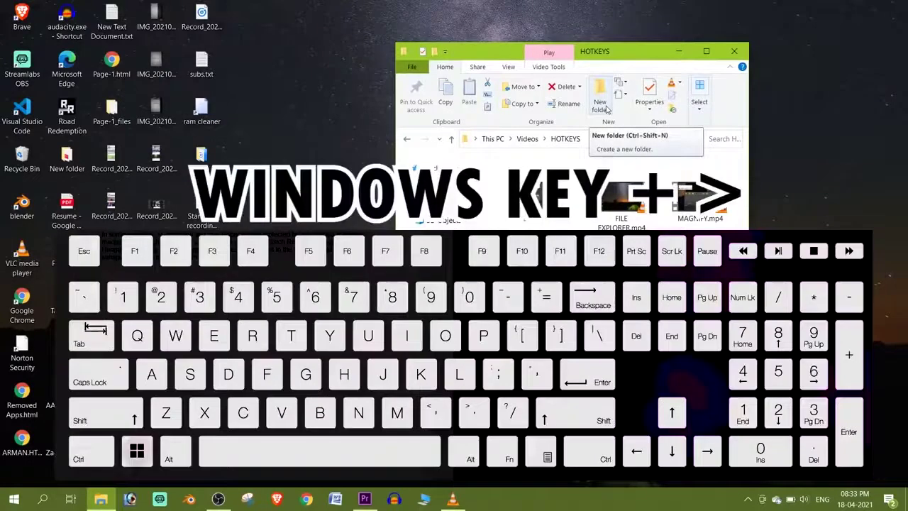
Snap the HOTKEYS folder window to the right half of the screen and choose VLC media player for the left half
{"action": "key", "text": "super+Right"}
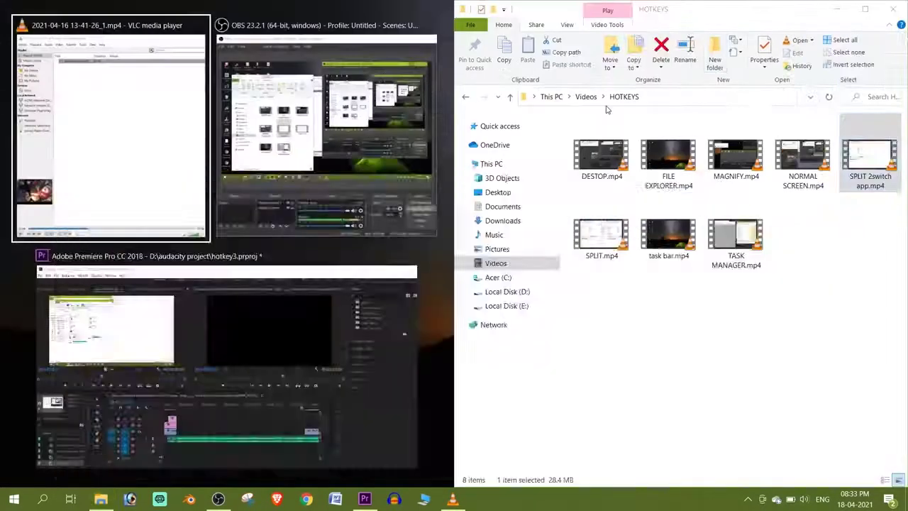
{"action": "key", "text": "Down"}
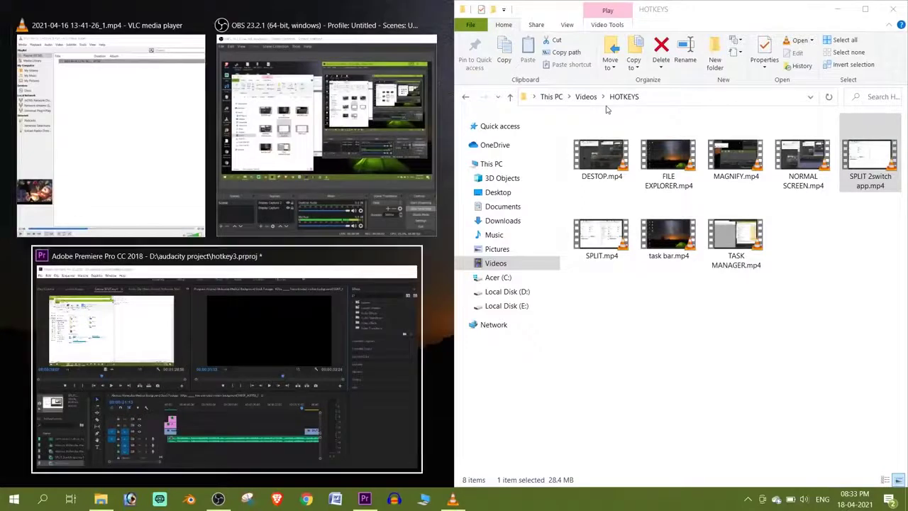
{"action": "key", "text": "Up"}
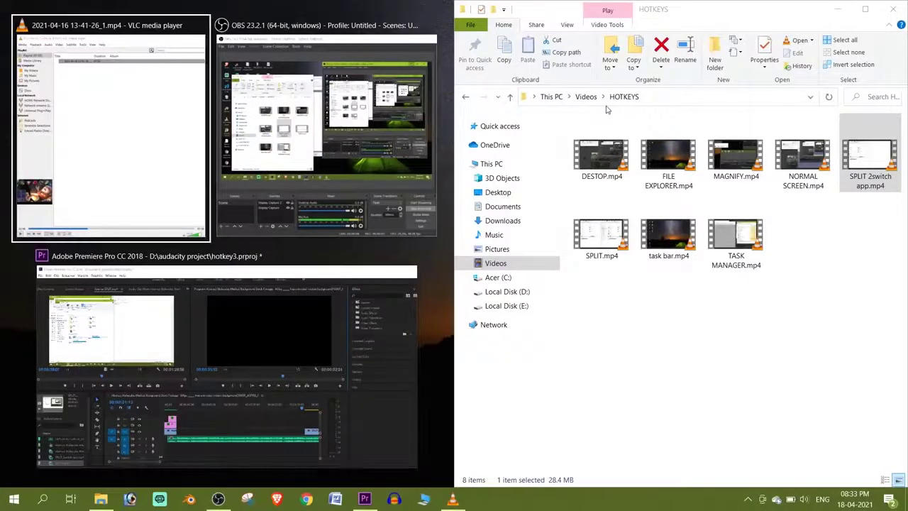
{"action": "key", "text": "Return"}
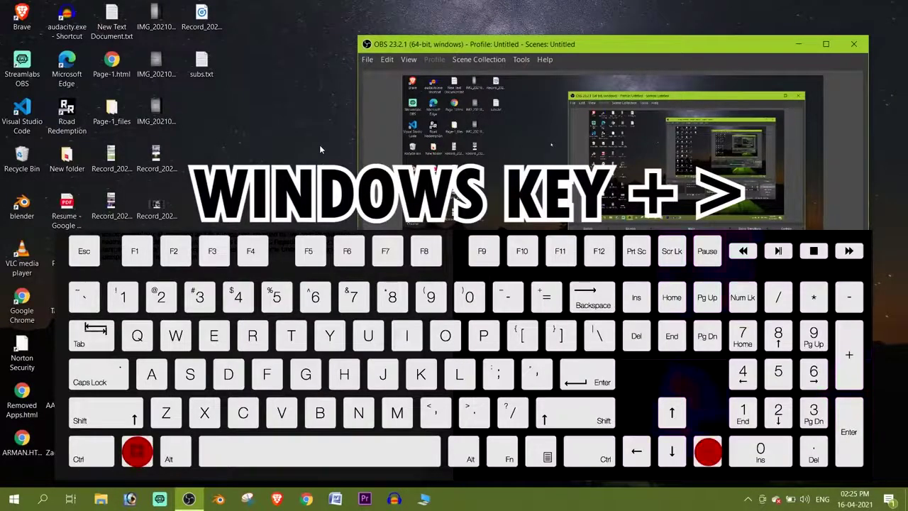
Snap OBS to the right half of the screen and a new File Explorer window to the left half
{"action": "key", "text": "super+Right"}
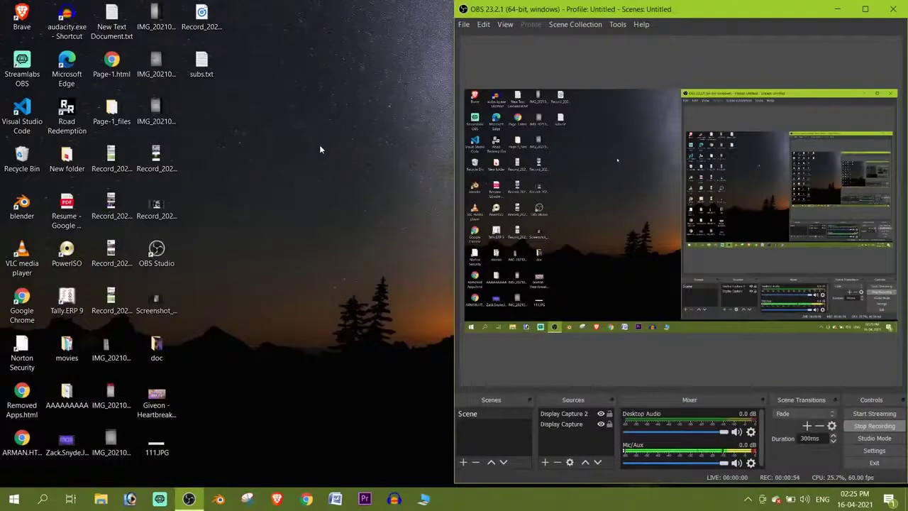
{"action": "key", "text": "super+e"}
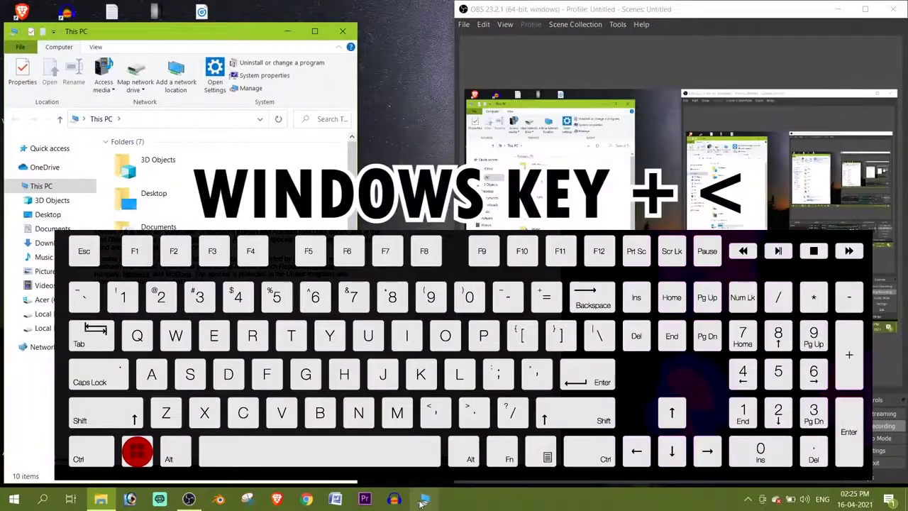
{"action": "key", "text": "super+Left"}
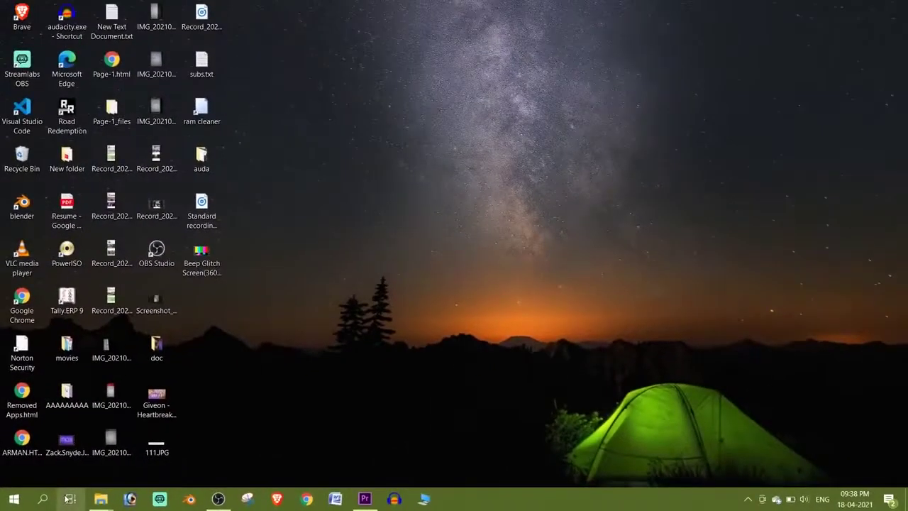
Switch to the This PC window from Task View and minimize it
{"action": "left_click", "coordinate": [68, 500]}
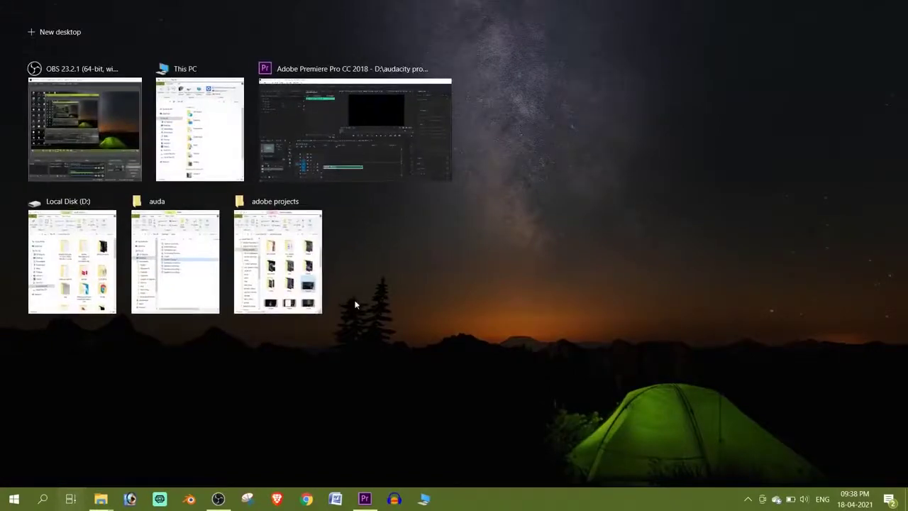
{"action": "left_click", "coordinate": [210, 123]}
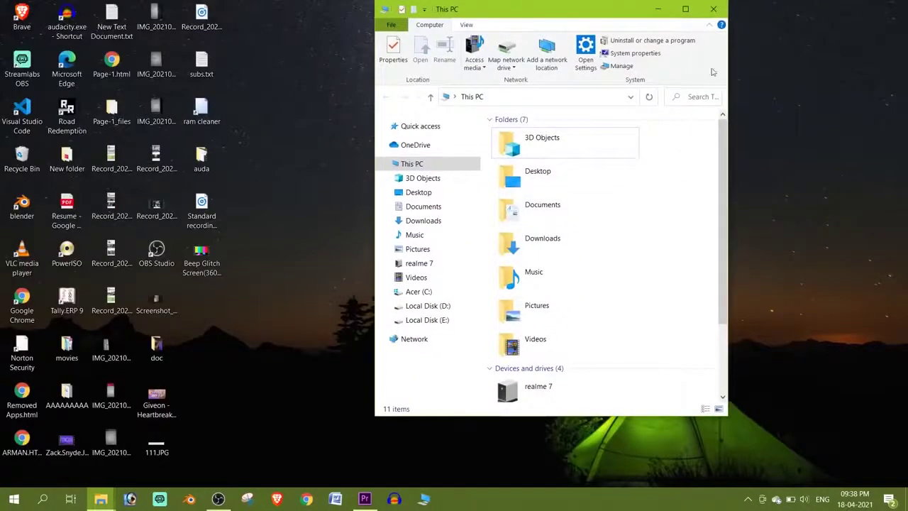
{"action": "left_click", "coordinate": [660, 9]}
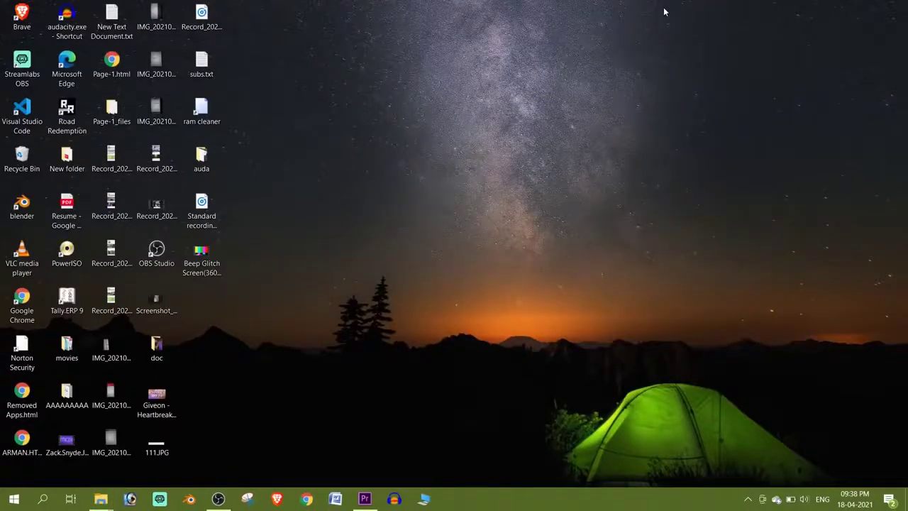
Bring the minimized This PC window back from Task View
{"action": "key", "text": "super+Tab"}
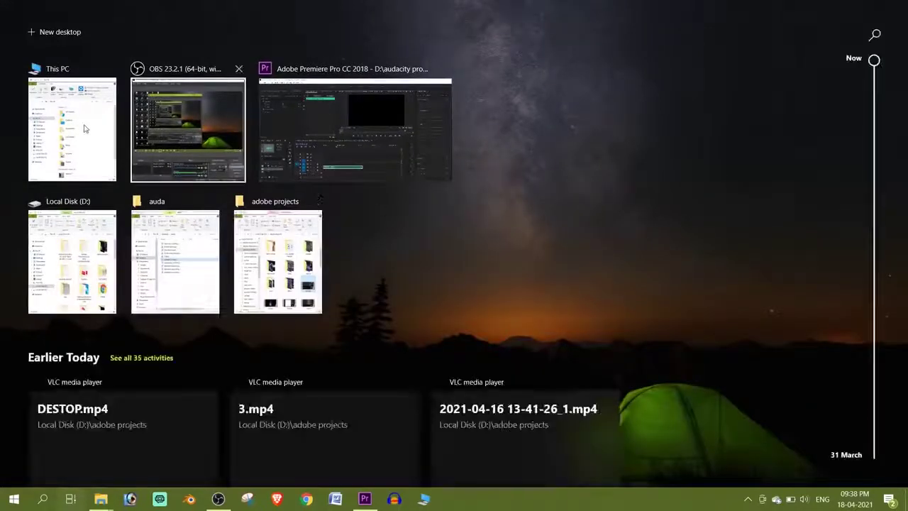
{"action": "left_click", "coordinate": [84, 129]}
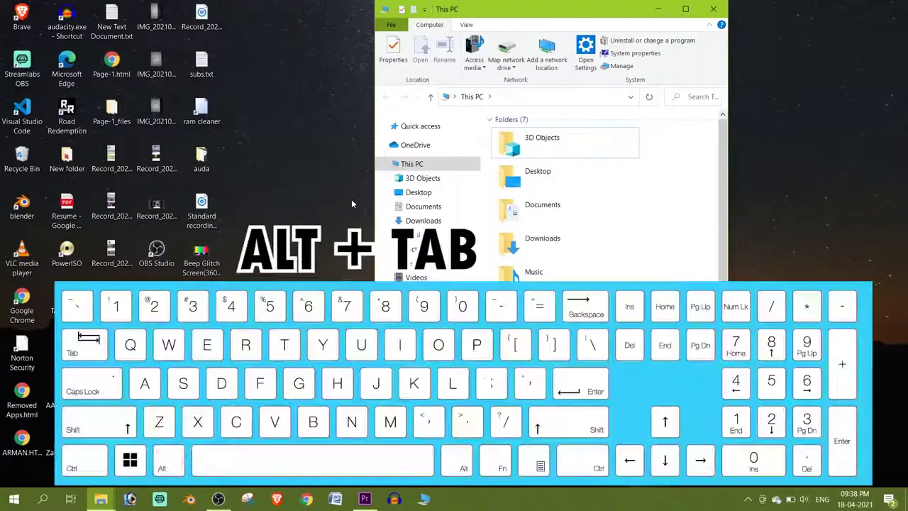
Cycle through the open windows in the window switcher and switch to Local Disk (D:)
{"action": "key", "text": "alt"}
{"action": "key", "text": "alt+Tab"}
{"action": "key", "text": "alt+Tab"}
{"action": "key", "text": "alt+Tab"}
{"action": "key", "text": "alt+Tab"}
{"action": "key", "text": "alt+Tab"}
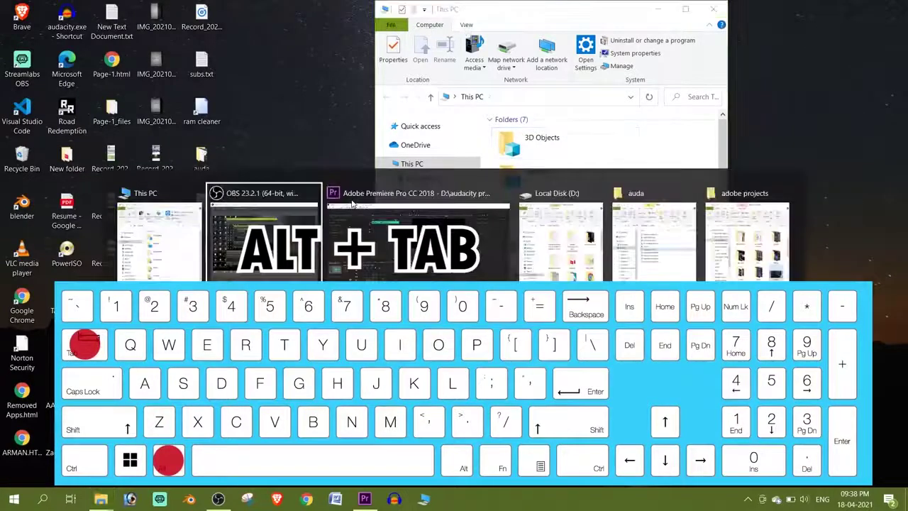
{"action": "key", "text": "alt+Tab"}
{"action": "key", "text": "alt+Tab"}
{"action": "key", "text": "alt+Tab"}
{"action": "key", "text": "alt+Tab"}
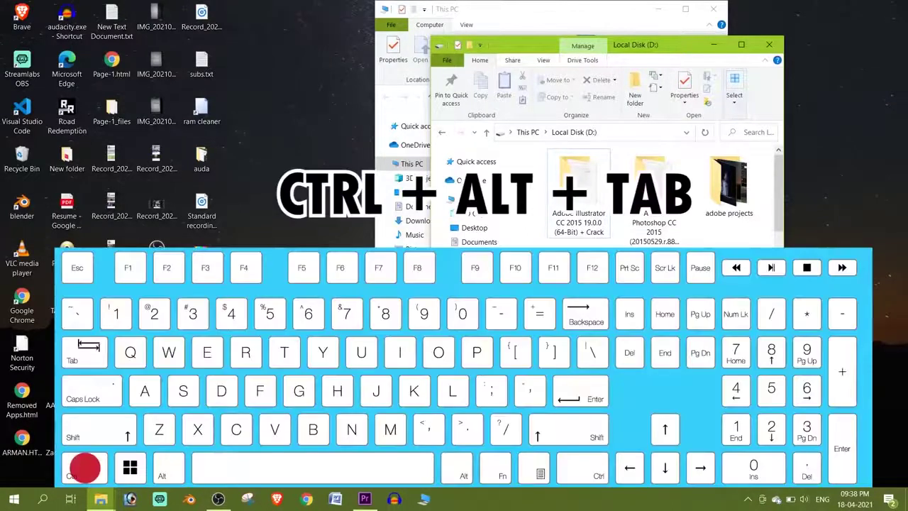
Cycle through the open windows in the persistent window switcher and switch to Adobe Premiere Pro
{"action": "key", "text": "ctrl+alt+Tab"}
{"action": "key", "text": "Tab"}
{"action": "key", "text": "Tab"}
{"action": "key", "text": "Tab"}
{"action": "key", "text": "Tab"}
{"action": "key", "text": "Tab"}
{"action": "key", "text": "Tab"}
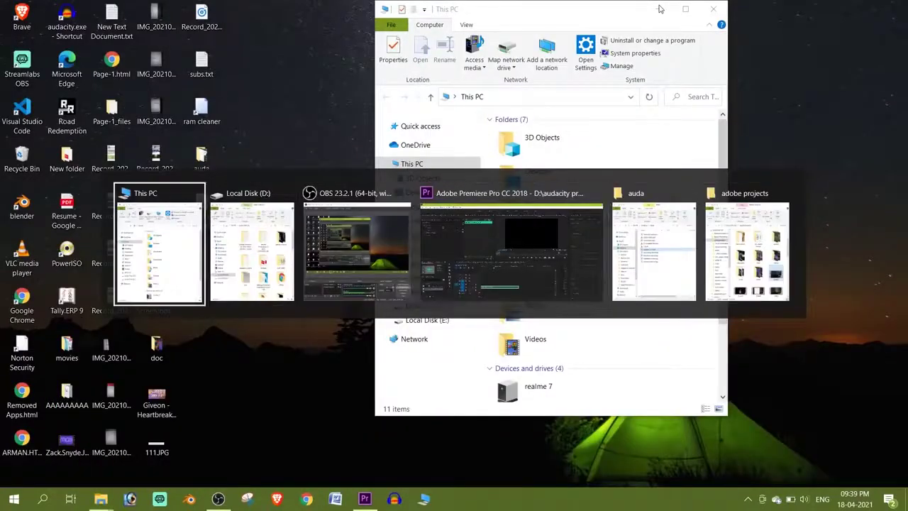
{"action": "key", "text": "Tab"}
{"action": "key", "text": "Tab"}
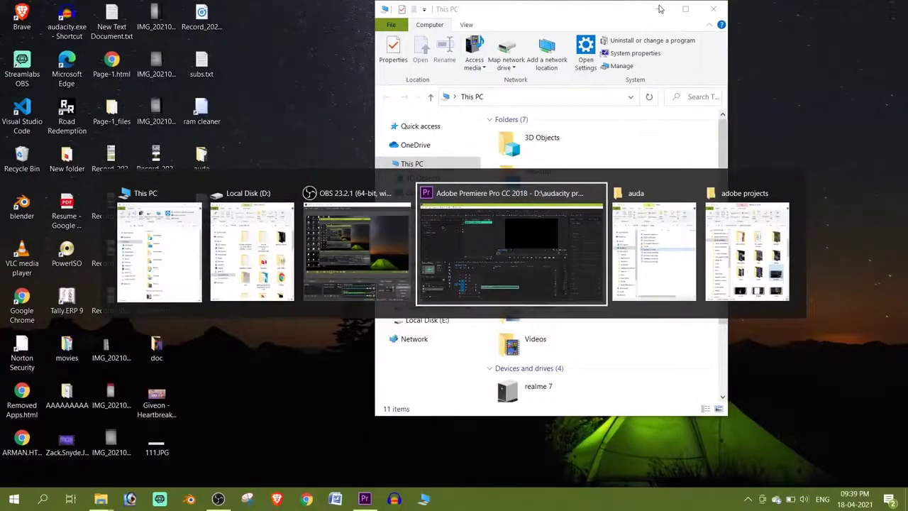
{"action": "key", "text": "Return"}
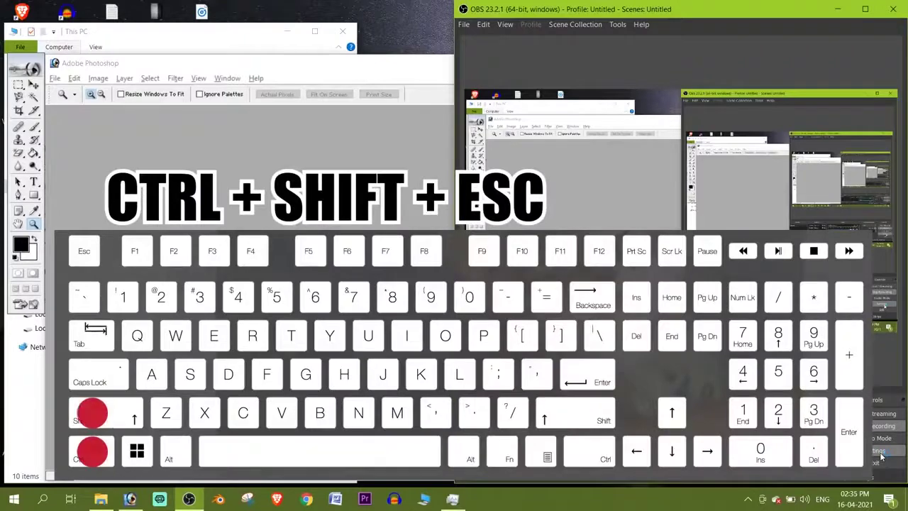
Open Task Manager and bring up the available actions for Console Window Host and Service Host: Local System
{"action": "key", "text": "ctrl+shift+Escape"}
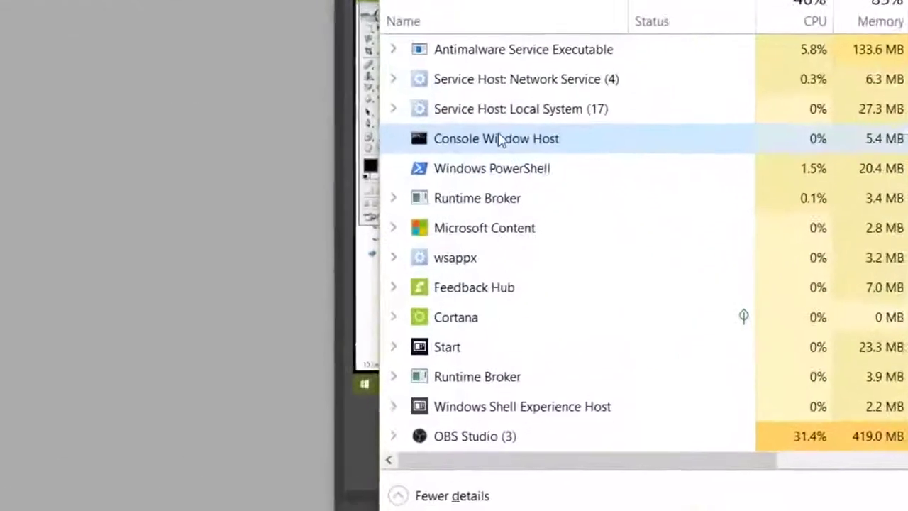
{"action": "right_click", "coordinate": [498, 134]}
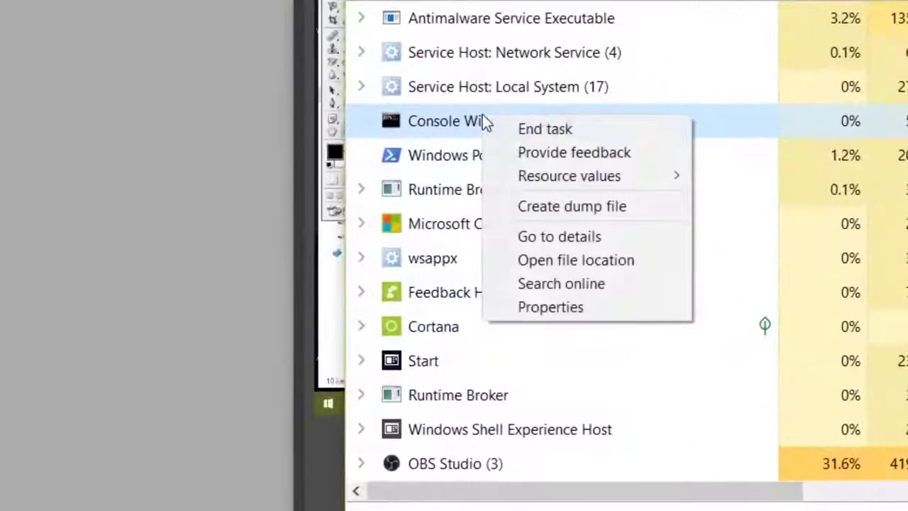
{"action": "left_click", "coordinate": [465, 98]}
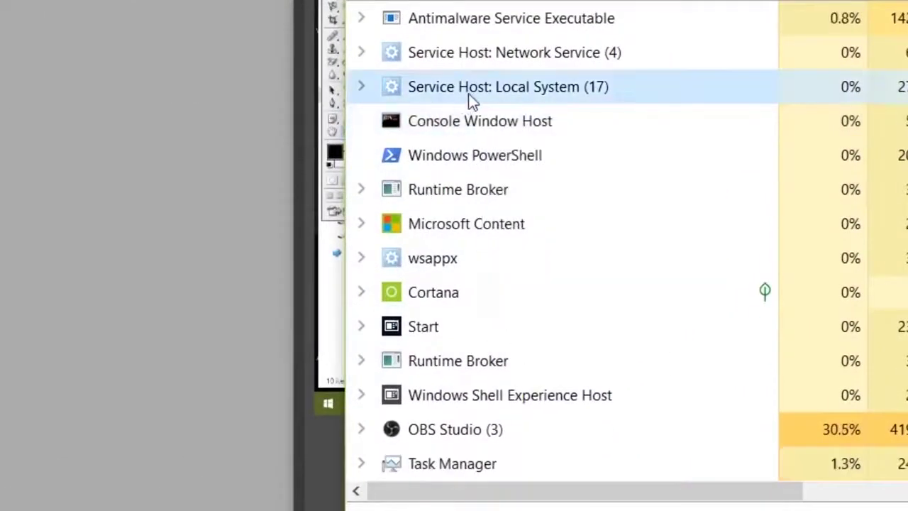
{"action": "right_click", "coordinate": [471, 97]}
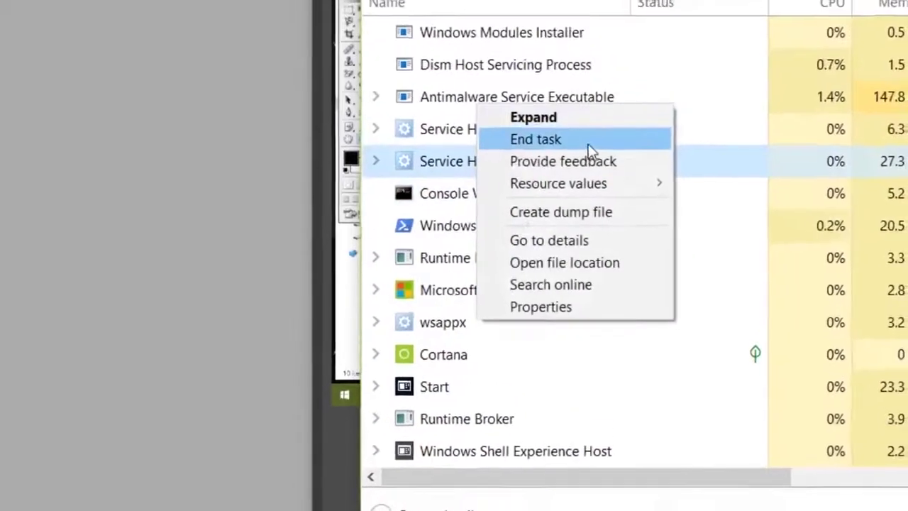